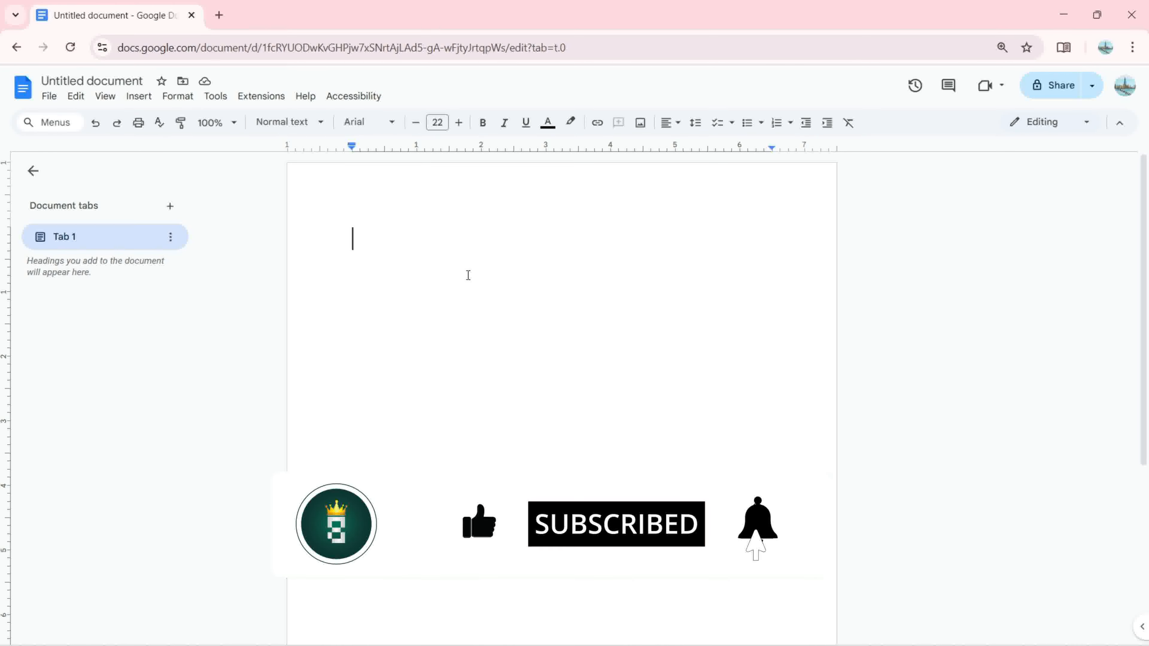
# Enter the word "text" on the second line of the document and select it
pyautogui.click(76, 97)
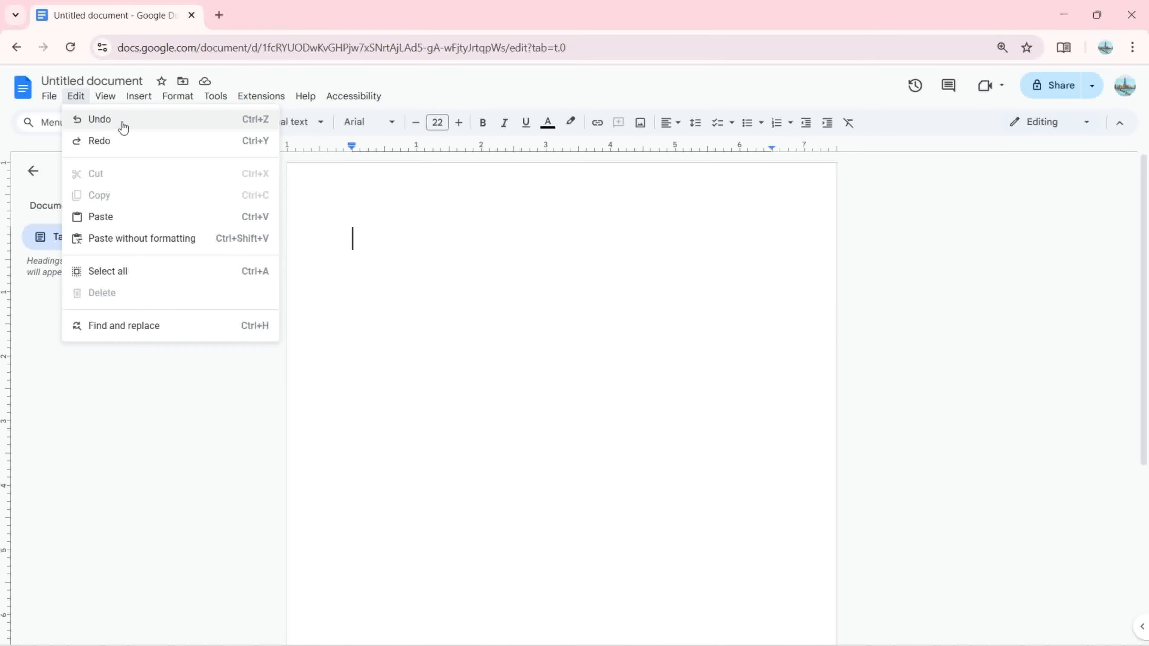
pyautogui.click(395, 262)
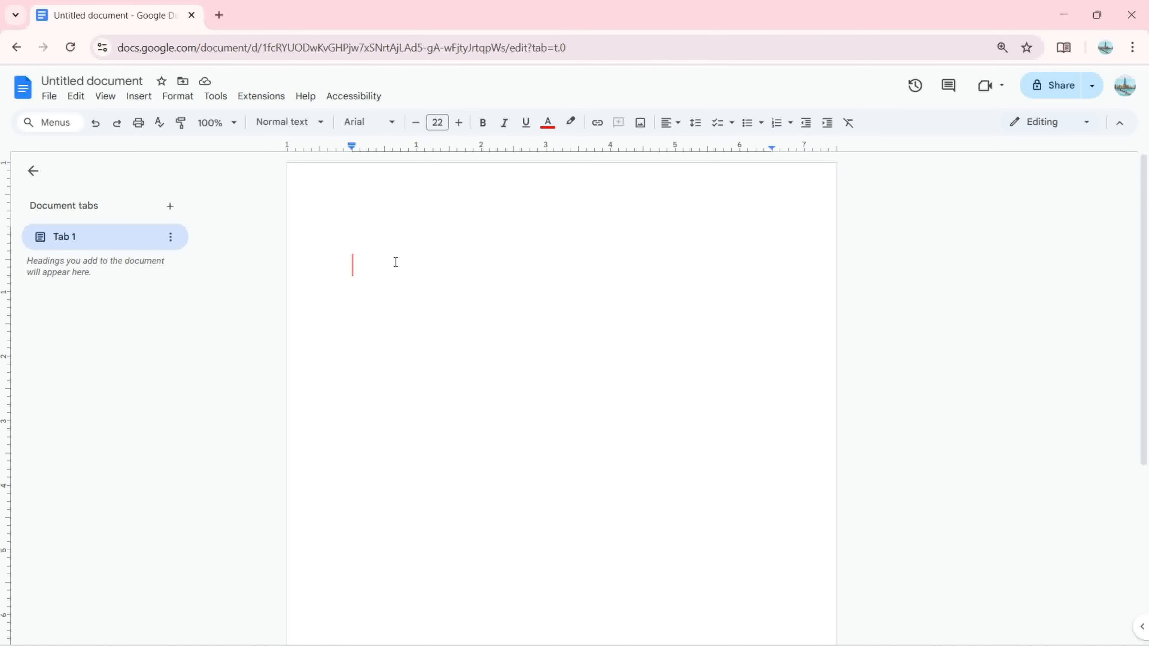
pyautogui.write('text')
pyautogui.moveTo(395, 262); pyautogui.dragTo(331, 257)
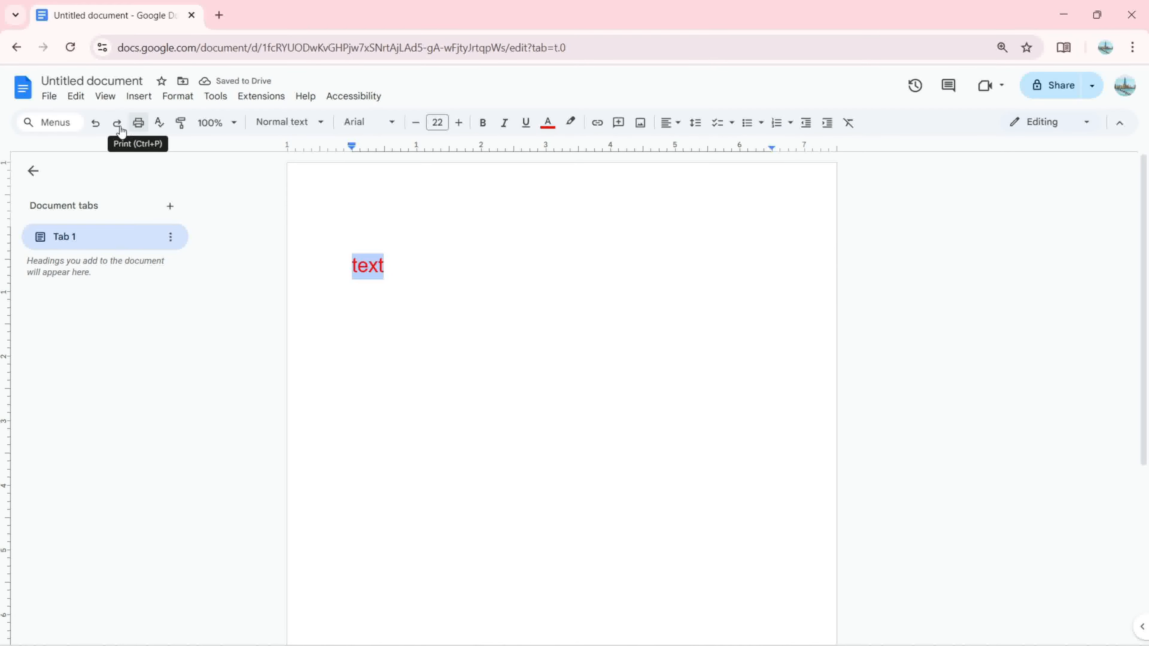
# Undo the entry of the word "text", and redo it to restore the word
pyautogui.click(80, 97)
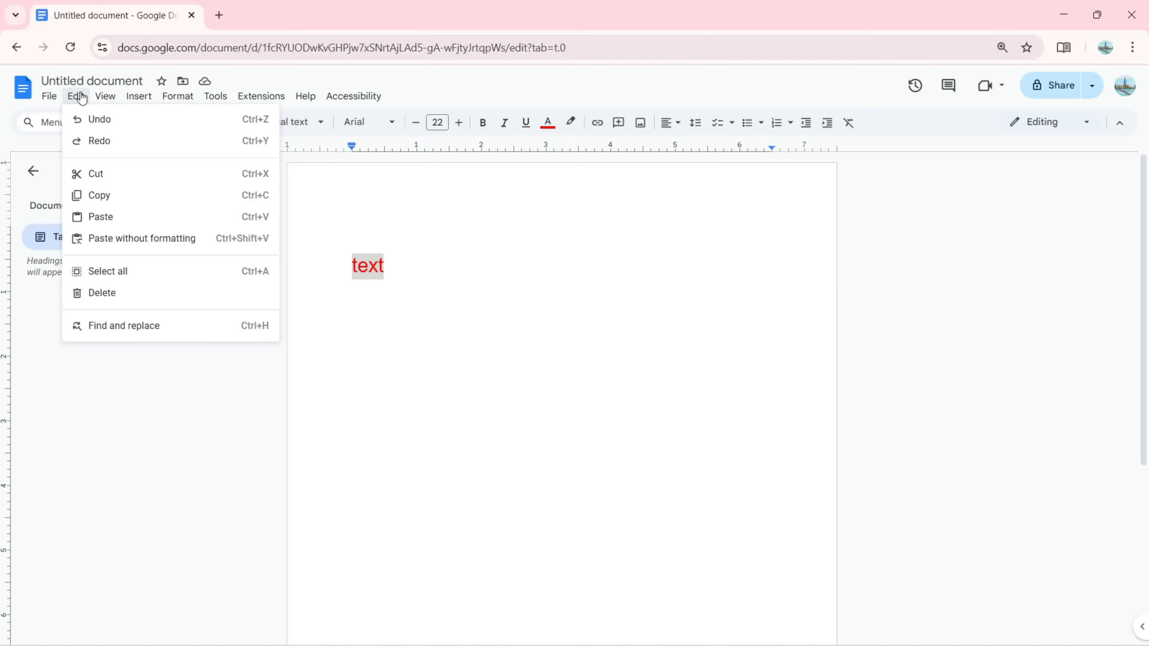
pyautogui.click(98, 123)
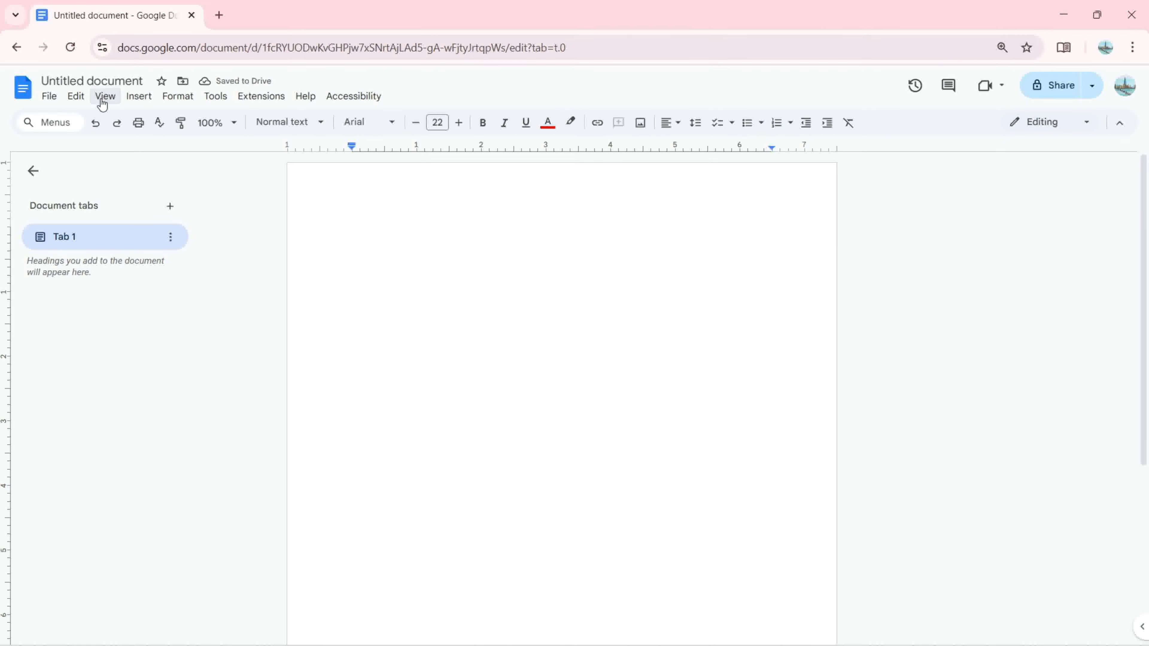
pyautogui.click(80, 99)
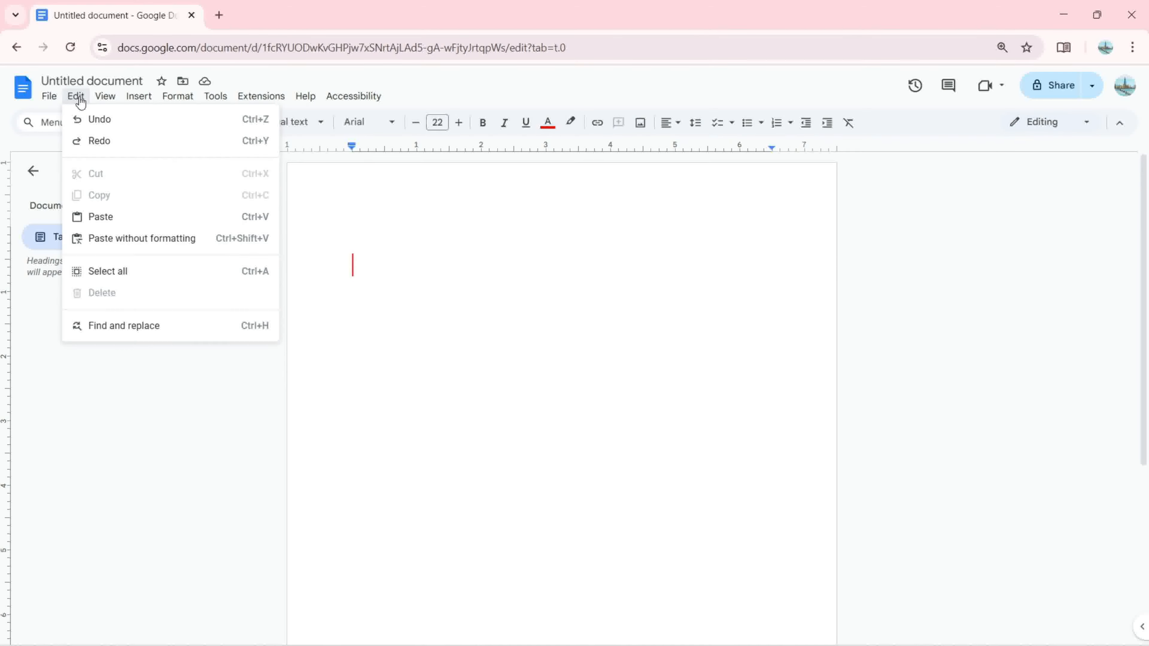
pyautogui.click(92, 142)
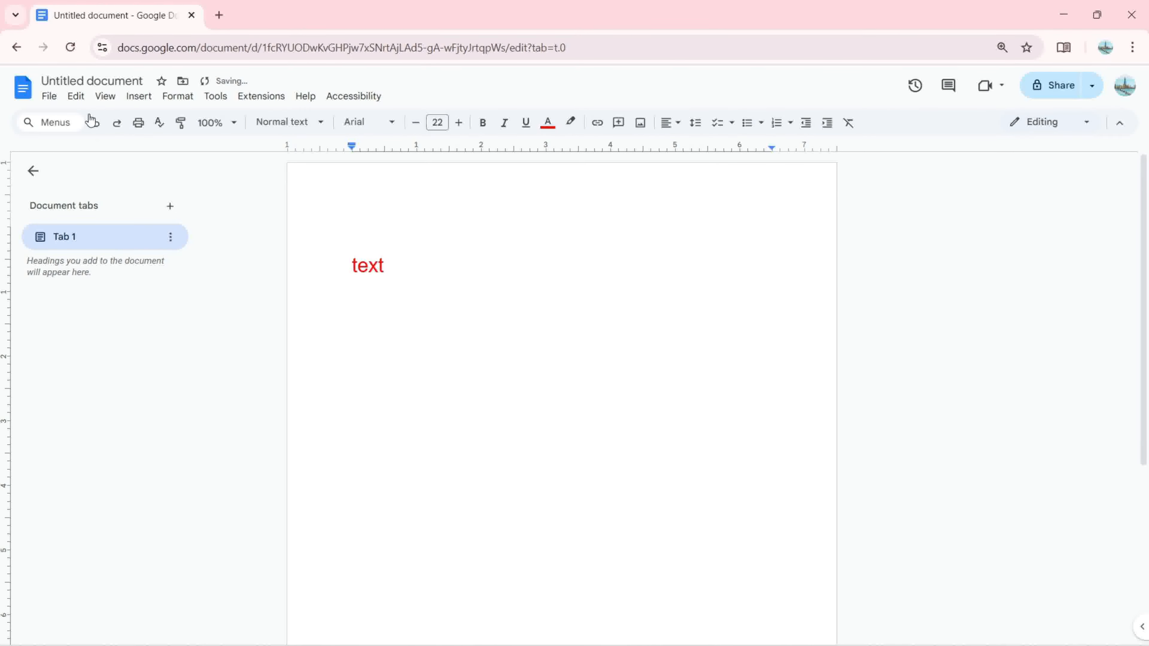
# Cut the whole line containing "text" and paste it back in the same place
pyautogui.click(77, 96)
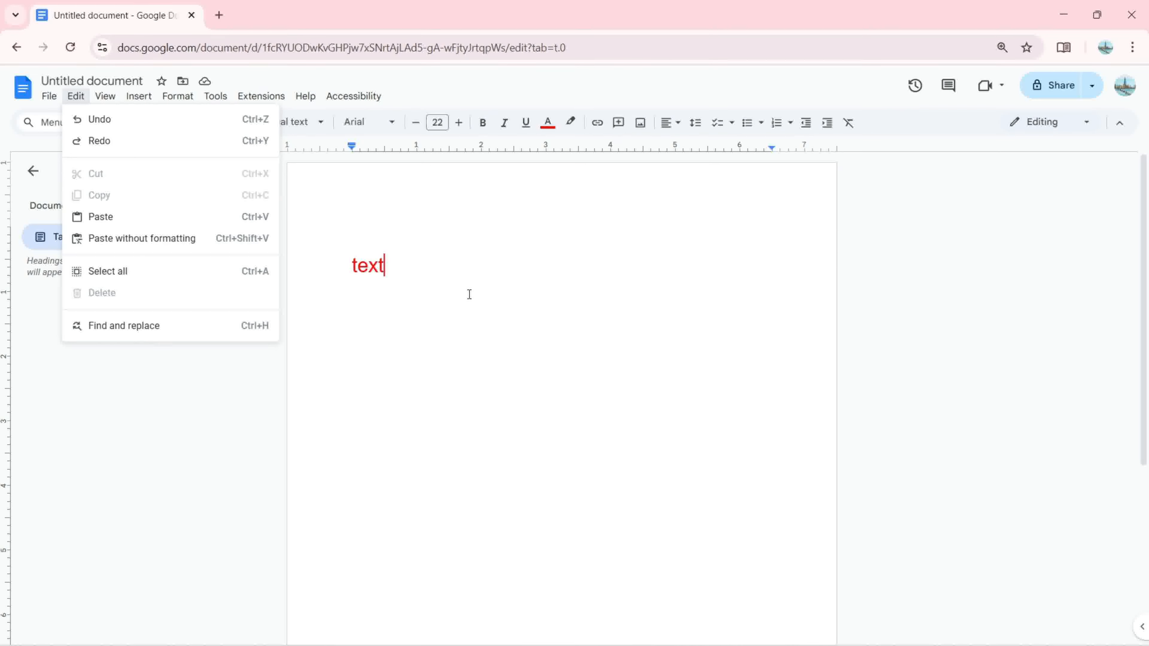
pyautogui.click(399, 263)
pyautogui.moveTo(399, 263); pyautogui.dragTo(347, 265)
pyautogui.hotkey('ctrl', 'c')
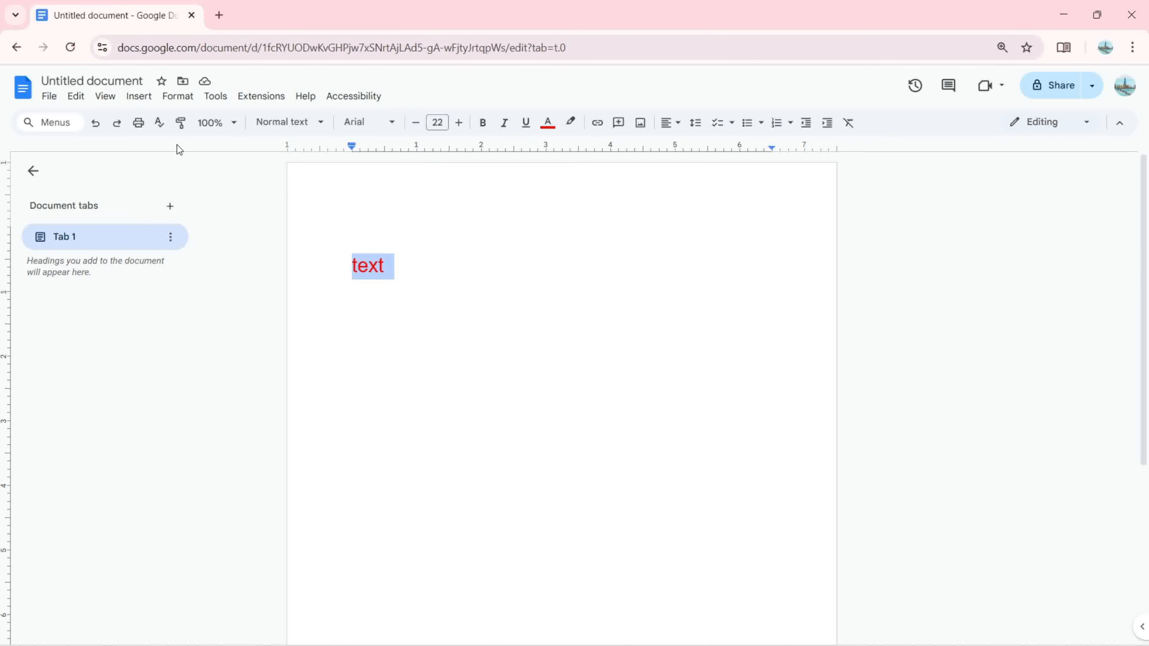
pyautogui.click(77, 97)
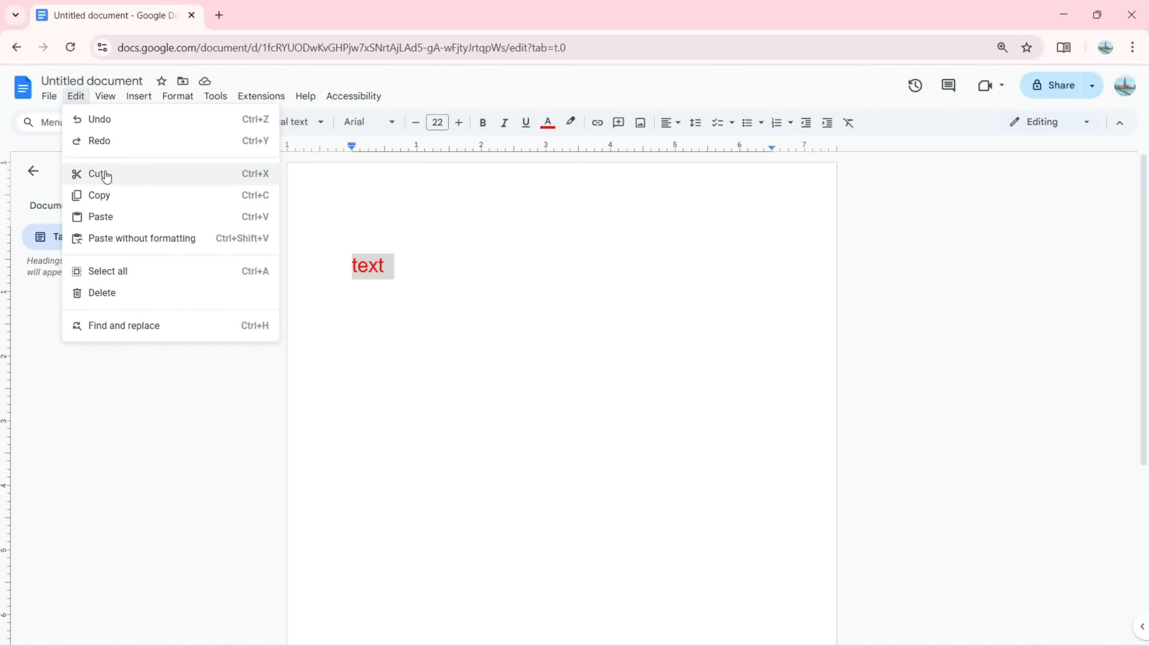
pyautogui.click(154, 174)
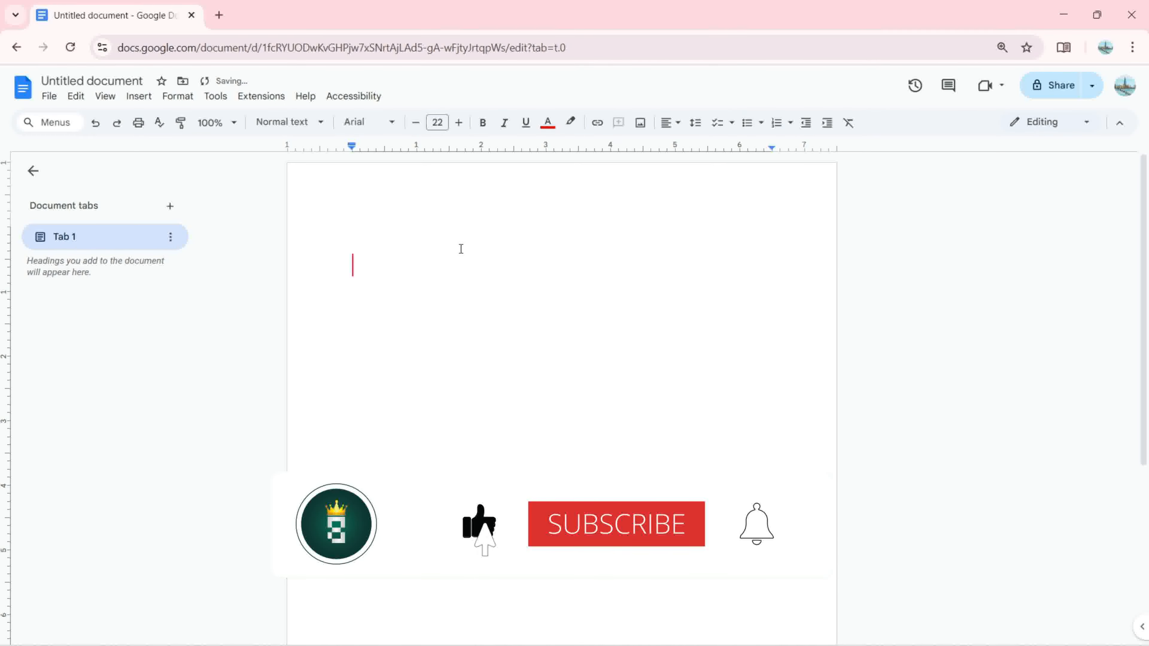
pyautogui.click(75, 100)
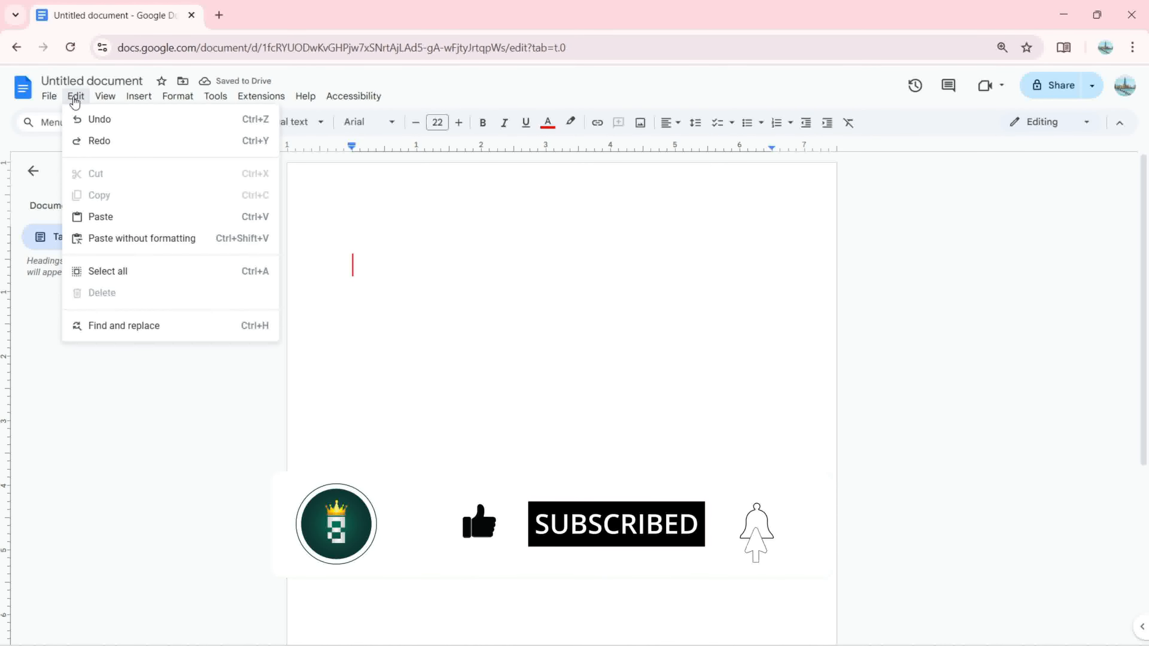
pyautogui.click(103, 219)
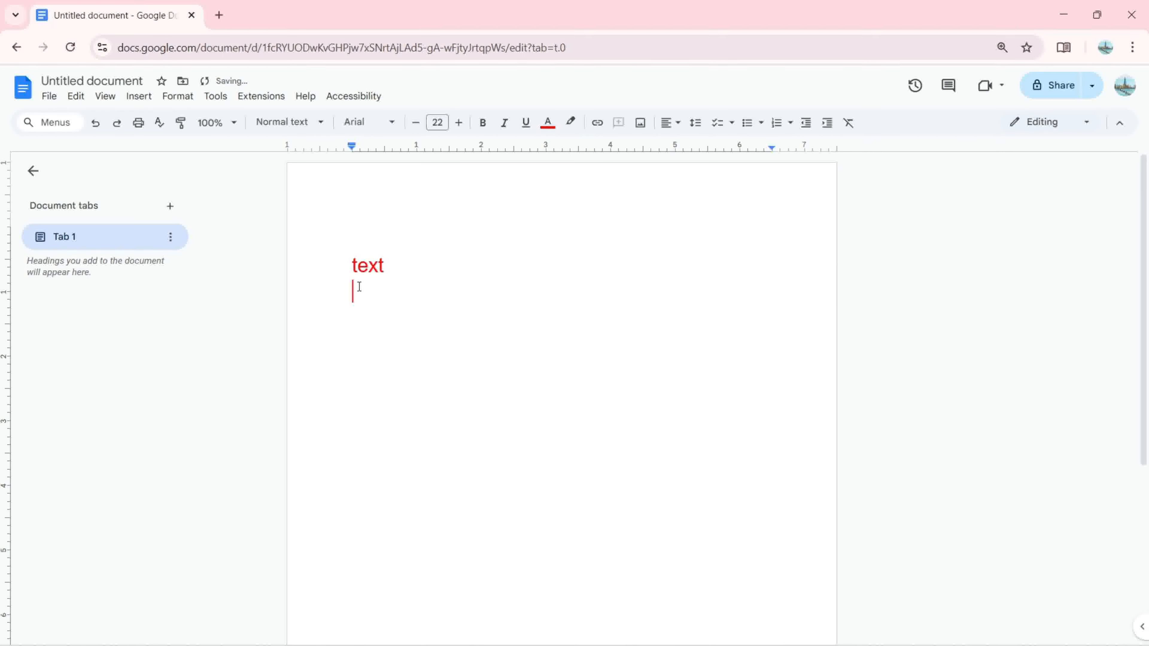
# Copy the word "text" and paste it over the selected word
pyautogui.doubleClick(340, 267)
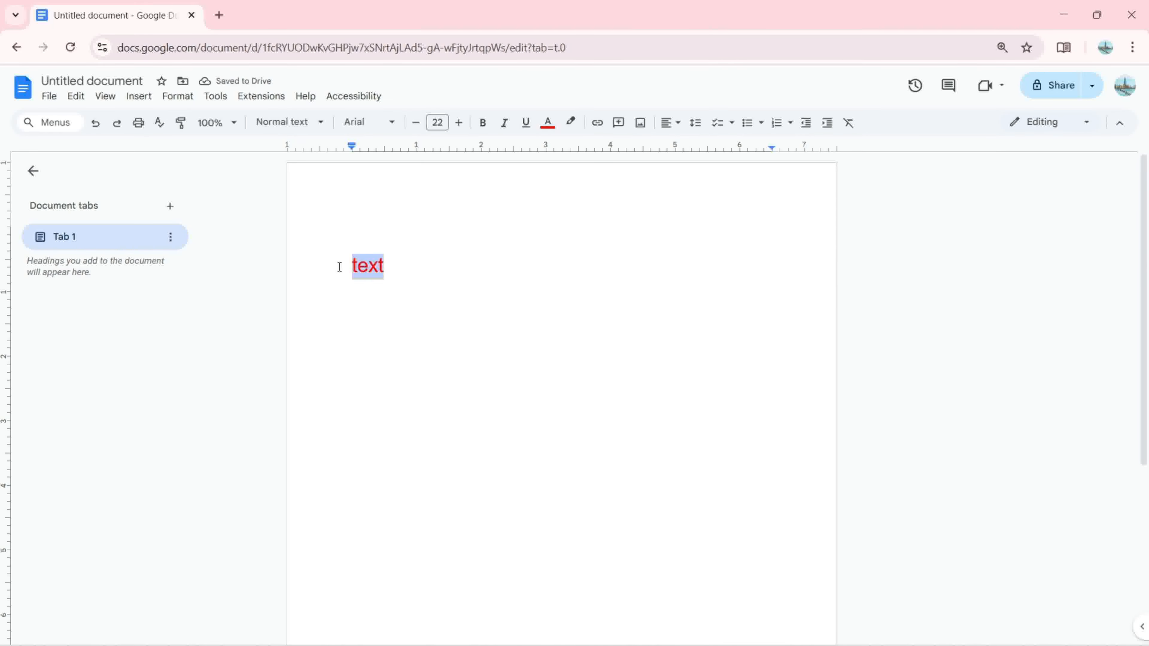
pyautogui.click(76, 97)
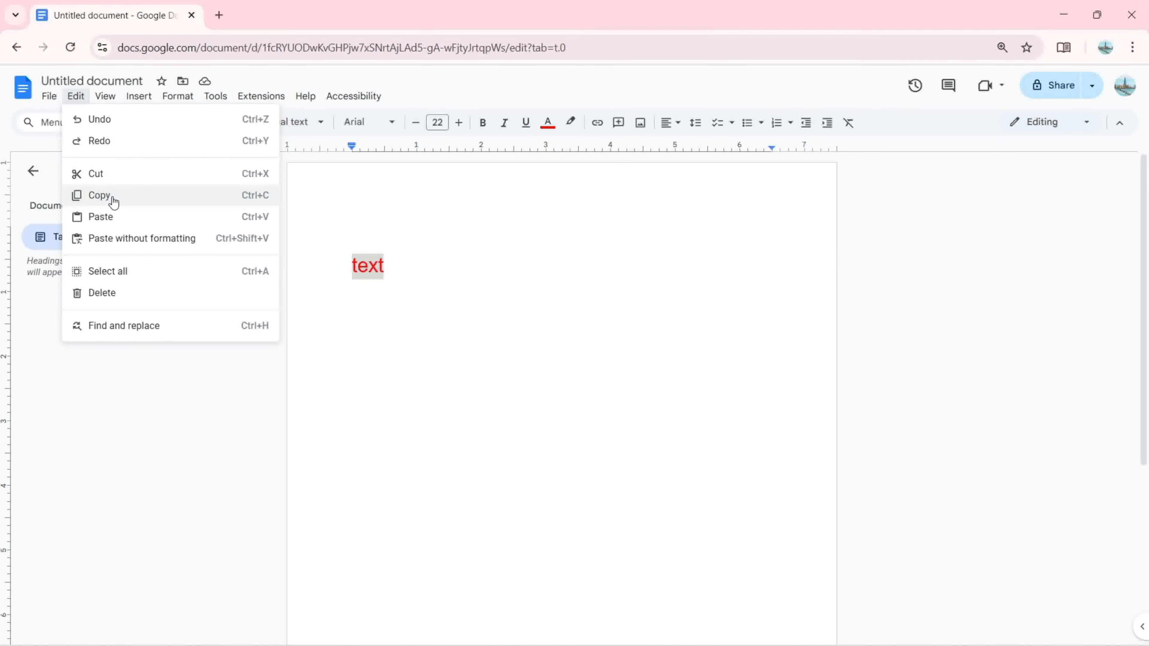
pyautogui.click(242, 203)
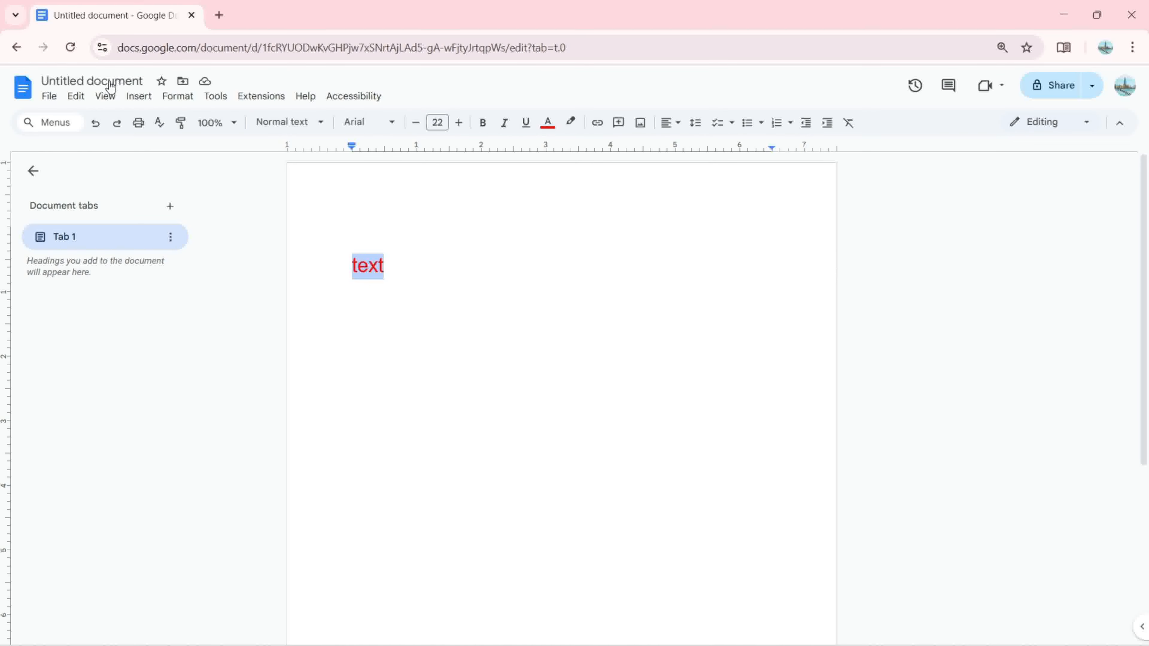
pyautogui.click(77, 98)
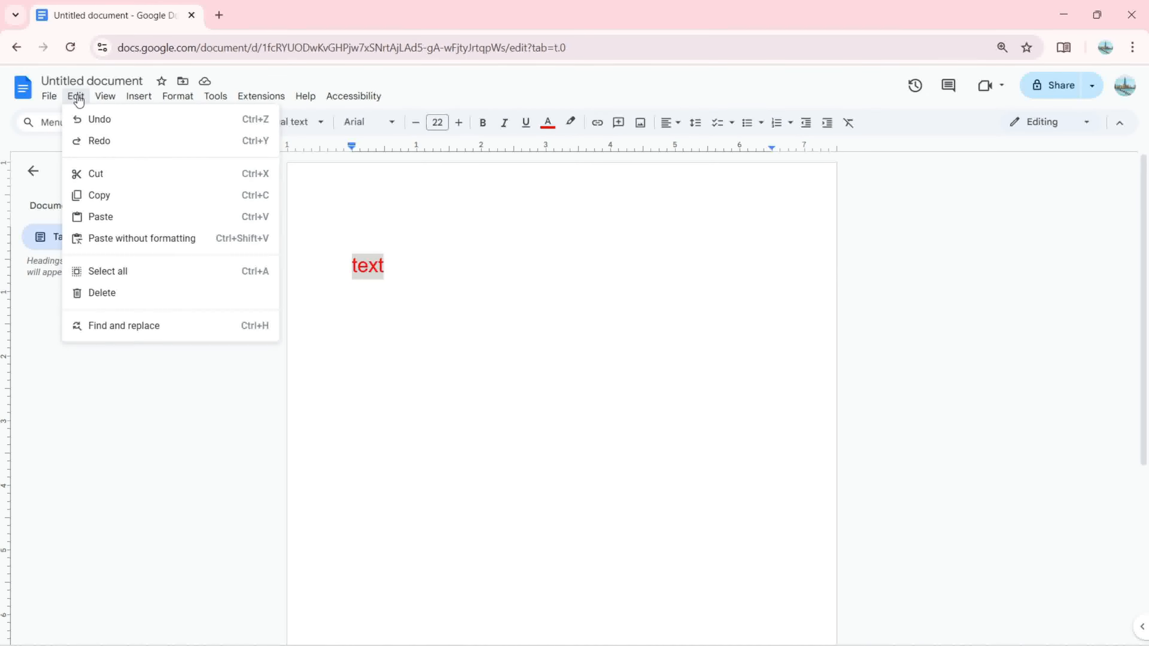
pyautogui.click(126, 223)
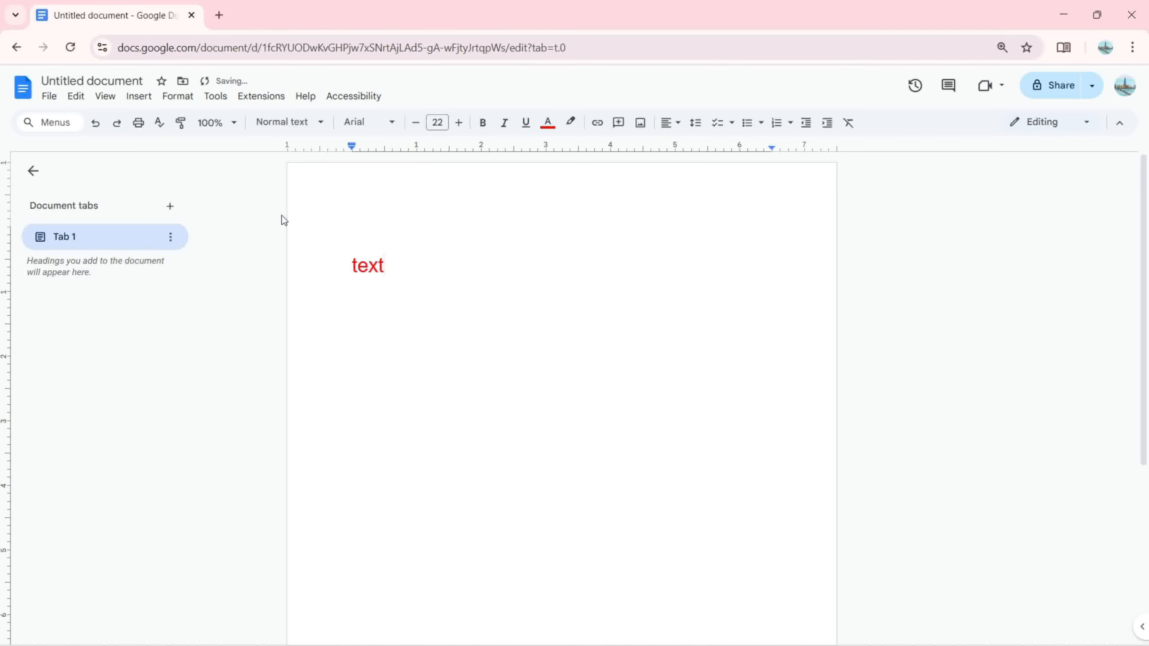
# Start a new line below the word and paste the copied "text" there three times in a row
pyautogui.press('Return')
pyautogui.hotkey('ctrl', 'v')
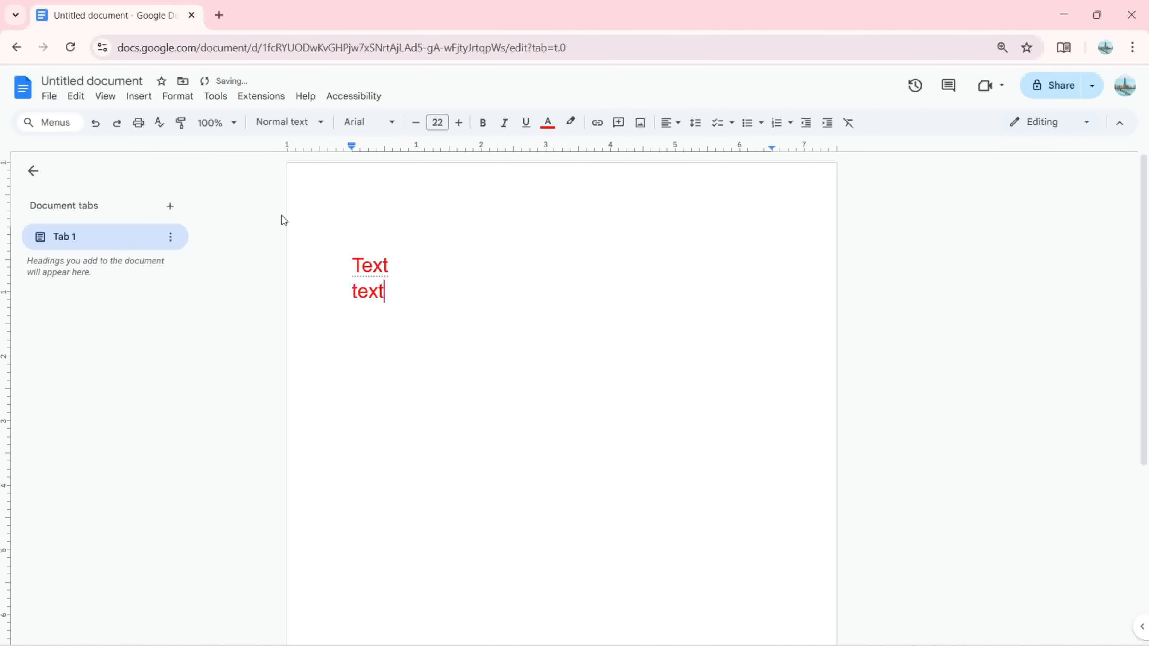
pyautogui.hotkey('ctrl', 'v')
pyautogui.hotkey('ctrl', 'v')
# Leave a blank line below the repeated words and paste the copied word there without formatting
pyautogui.press('Return')
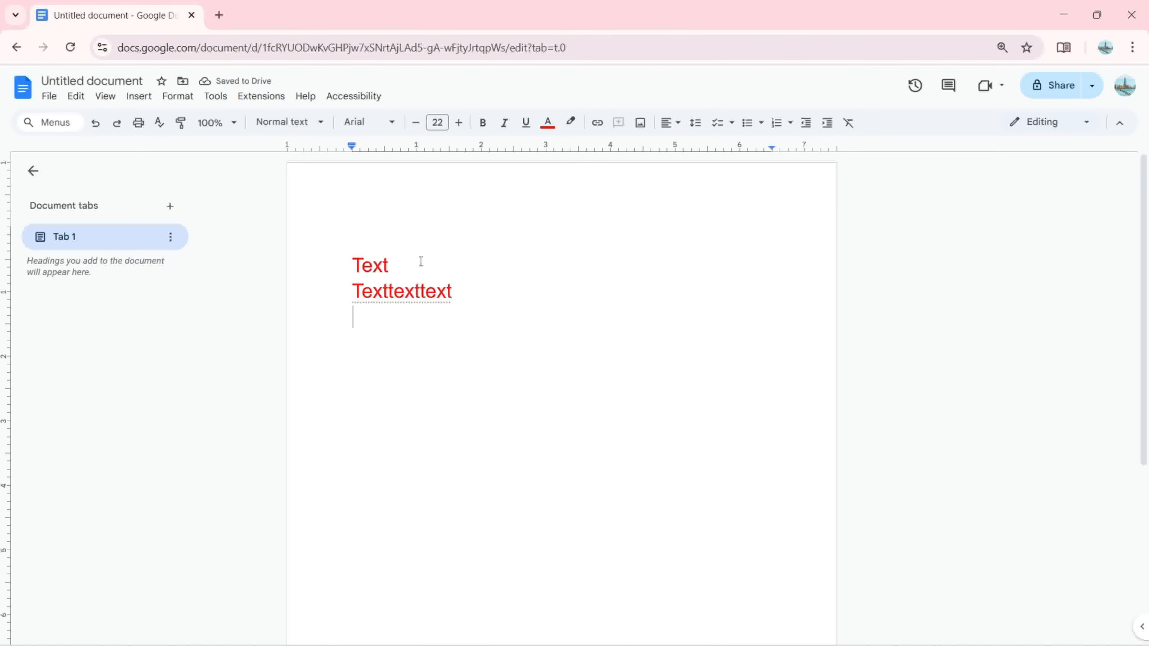
pyautogui.press('Return')
pyautogui.click(76, 97)
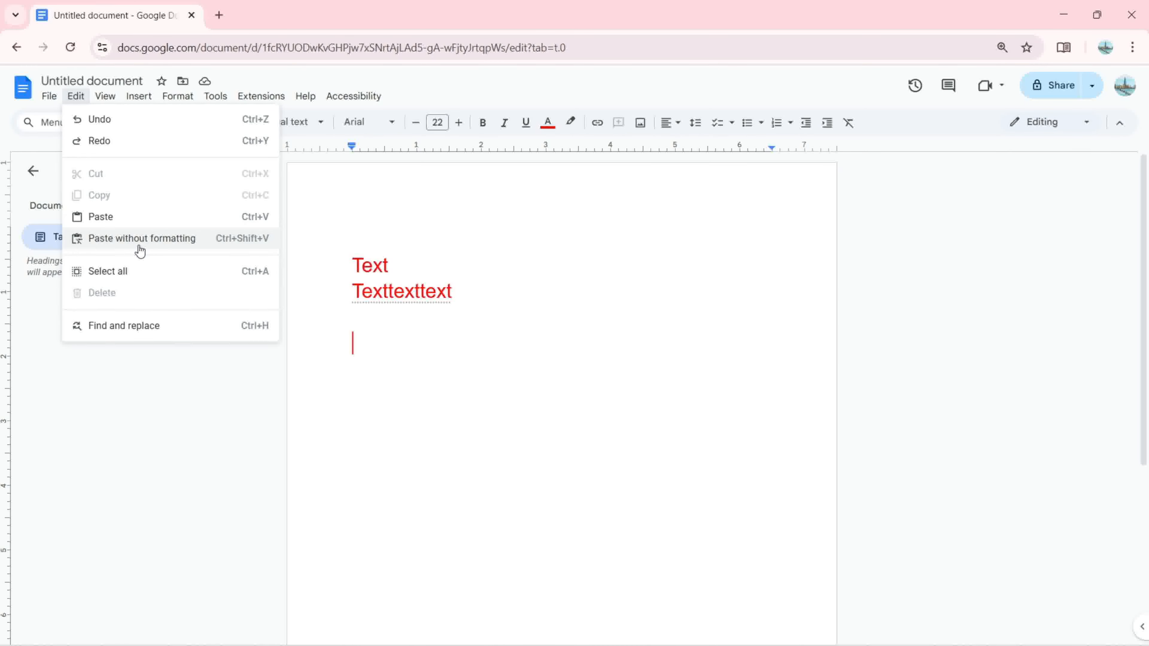
pyautogui.click(140, 239)
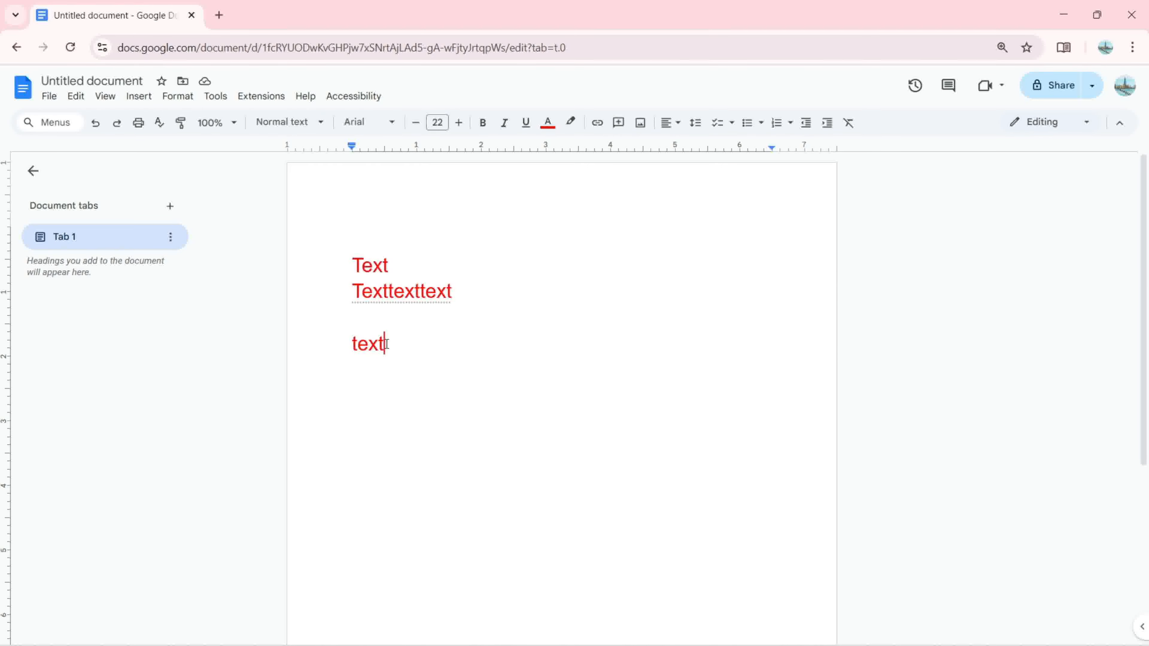
pyautogui.click(389, 294)
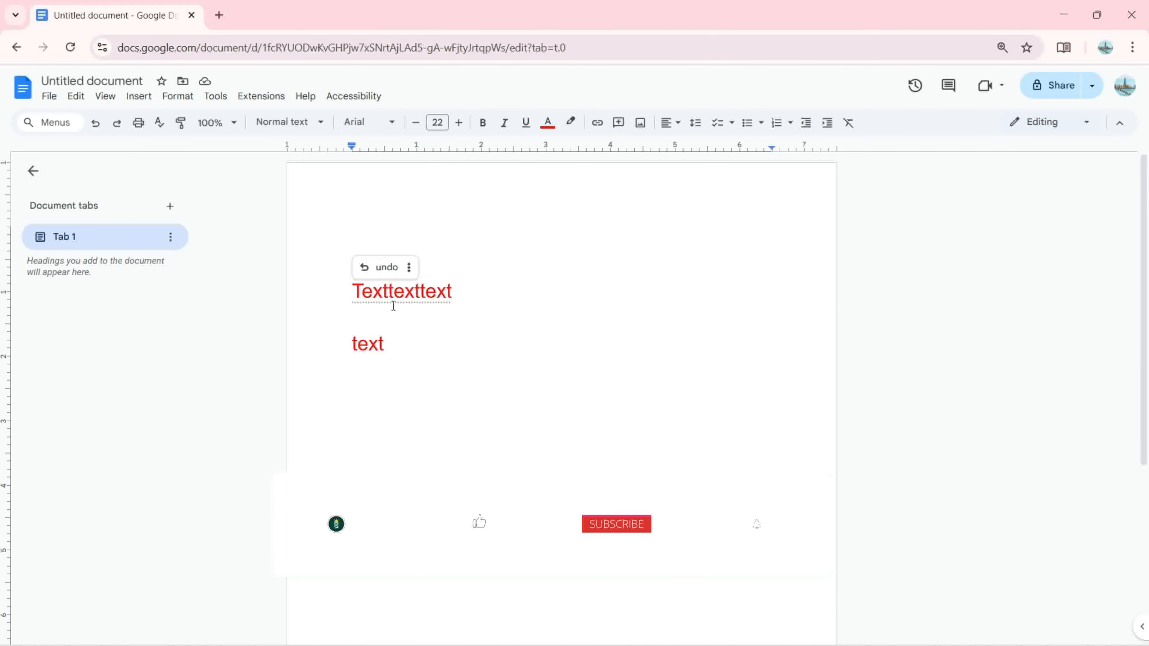
pyautogui.click(388, 341)
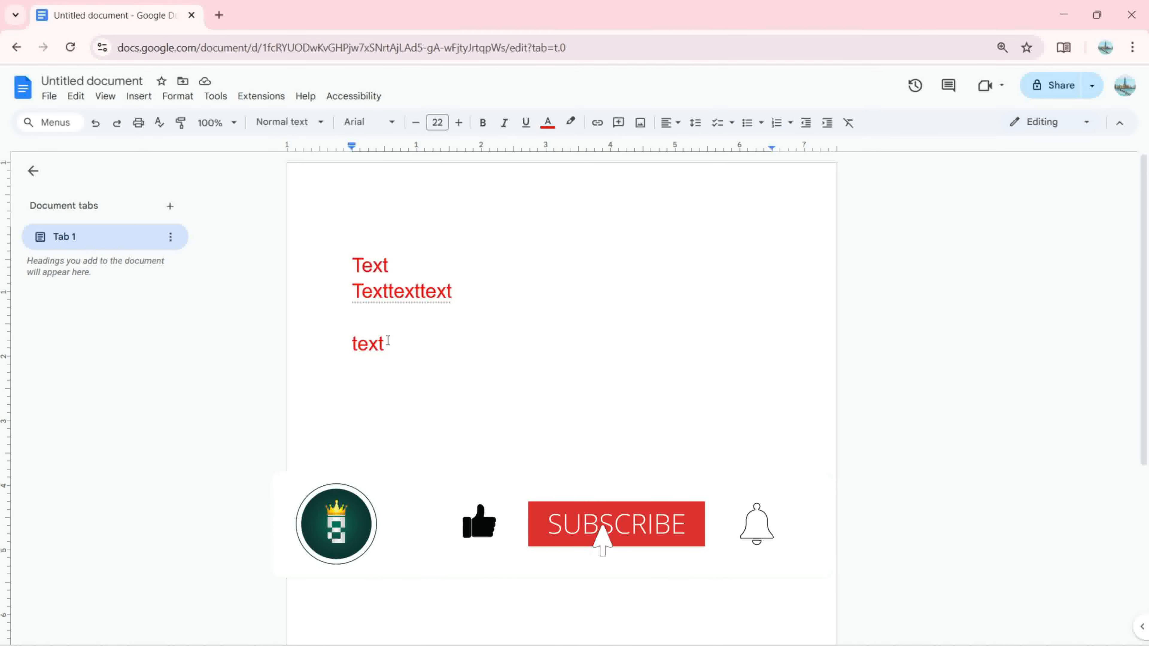
# Delete the word pasted without formatting, leaving the cursor on its emptied line
pyautogui.press('BackSpace')
pyautogui.press('BackSpace')
pyautogui.press('BackSpace')
pyautogui.press('BackSpace')
pyautogui.moveTo(387, 334); pyautogui.dragTo(315, 274)
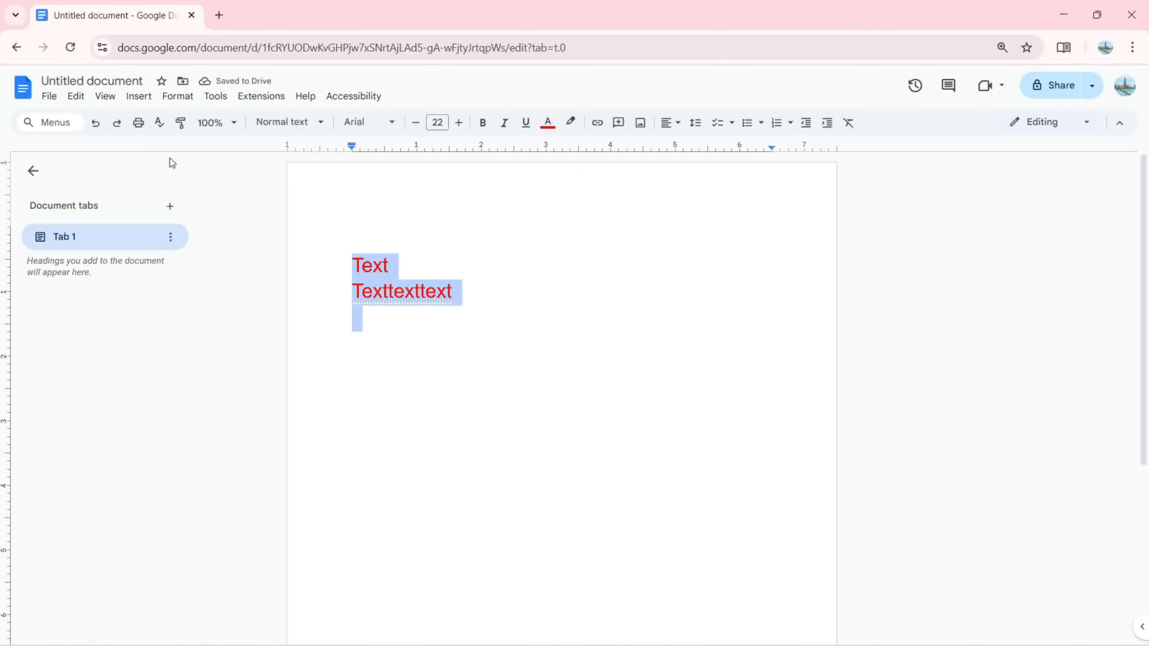
pyautogui.press('Right')
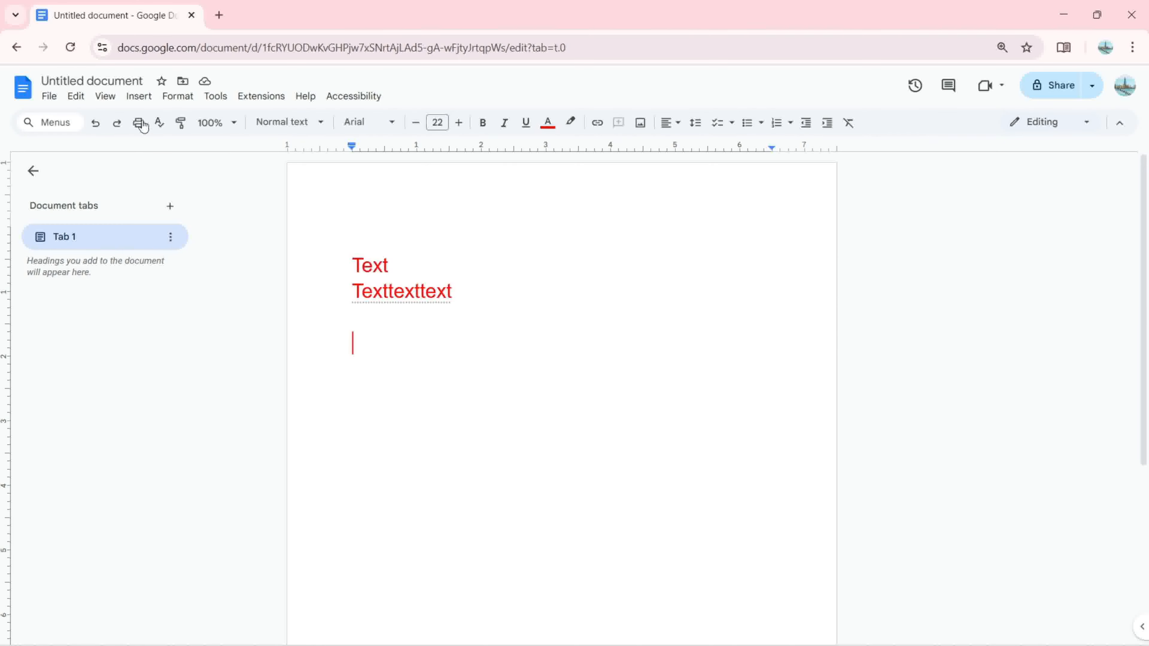
# Select the entire content of the document and delete it
pyautogui.click(108, 98)
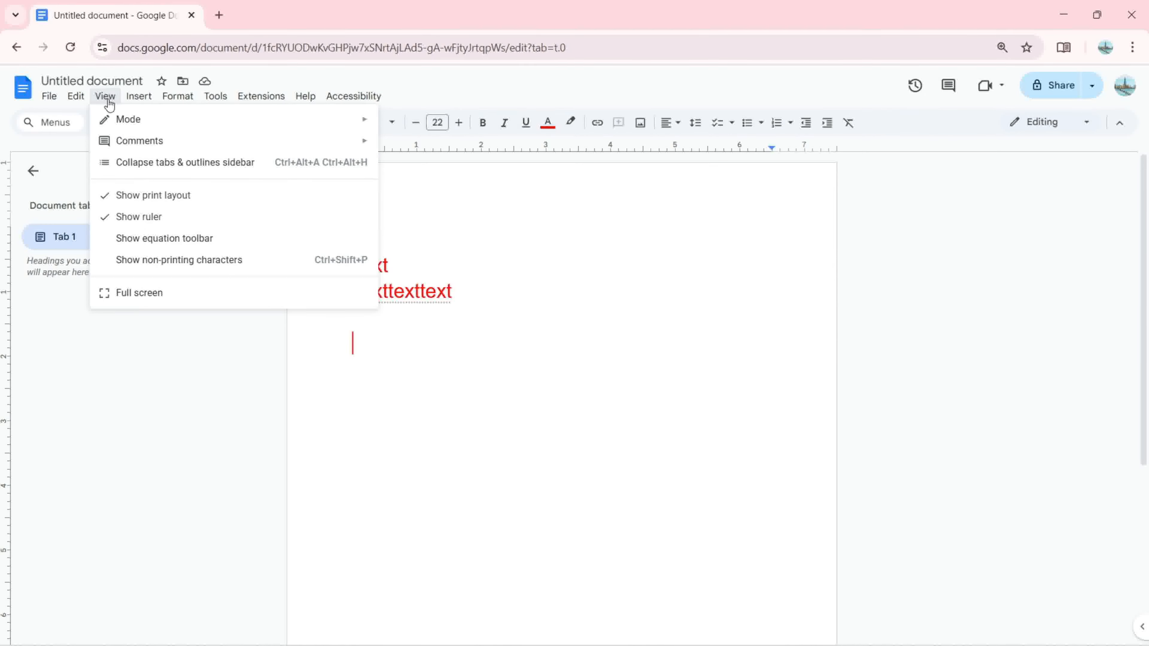
pyautogui.moveTo(78, 99)
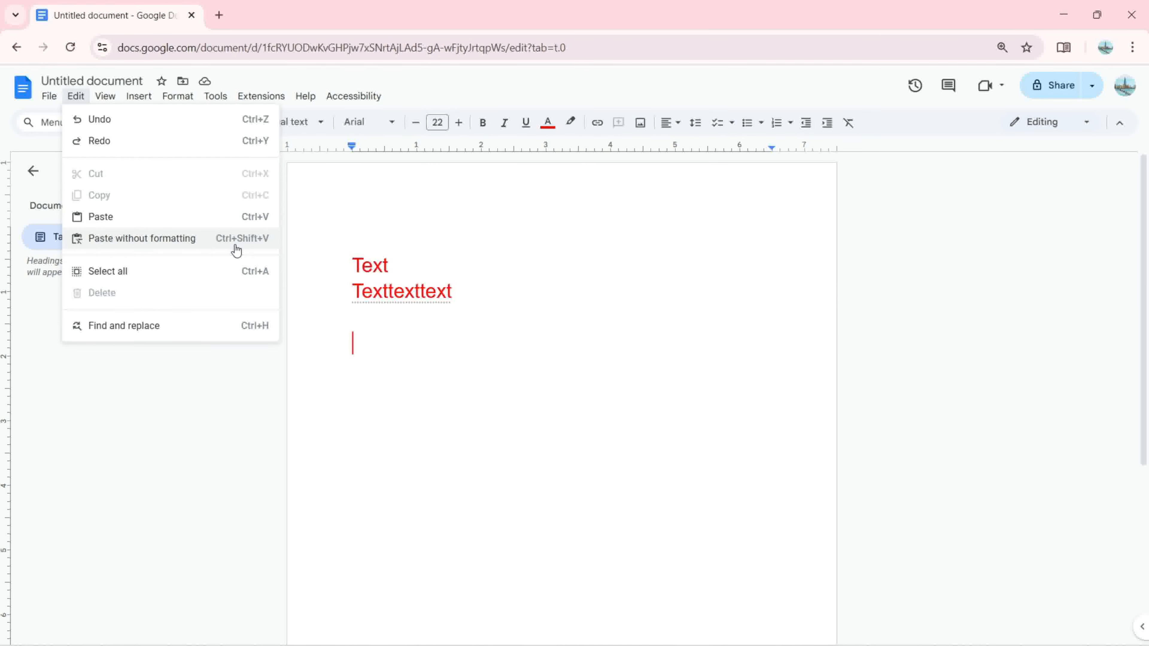
pyautogui.click(142, 279)
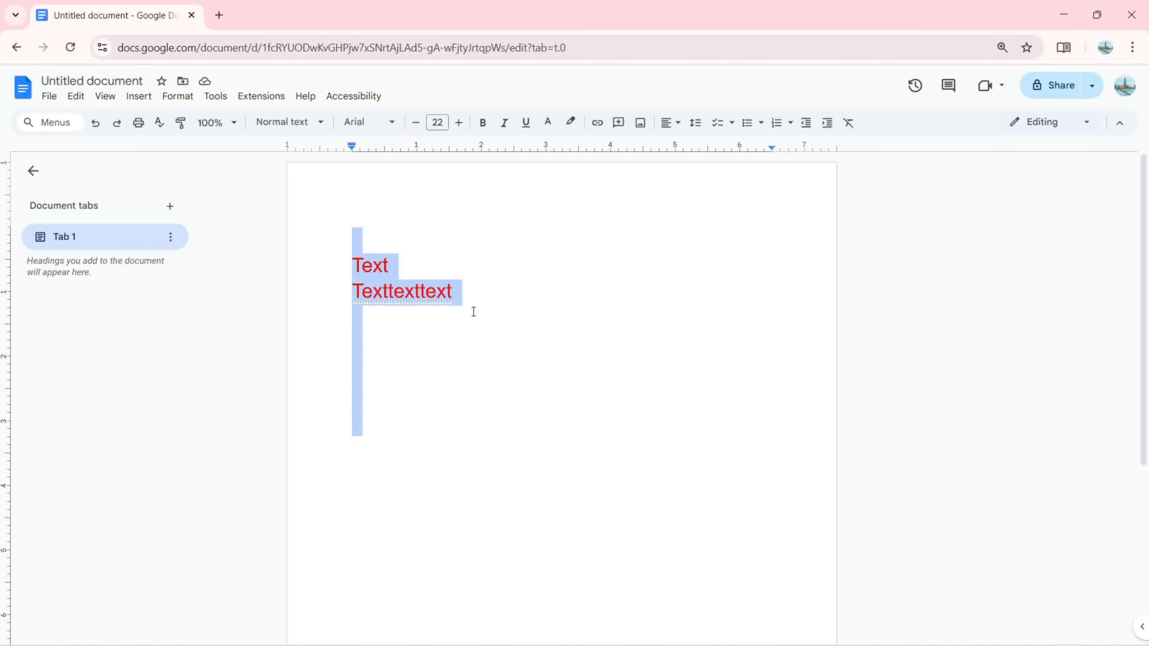
pyautogui.click(76, 97)
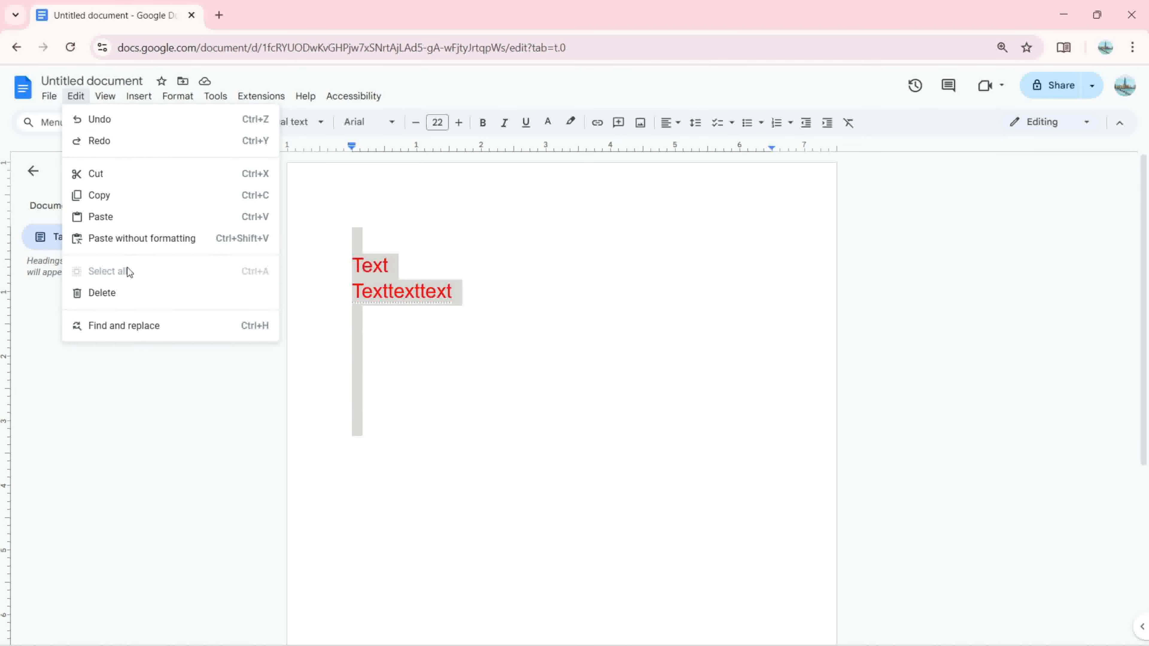
pyautogui.click(103, 293)
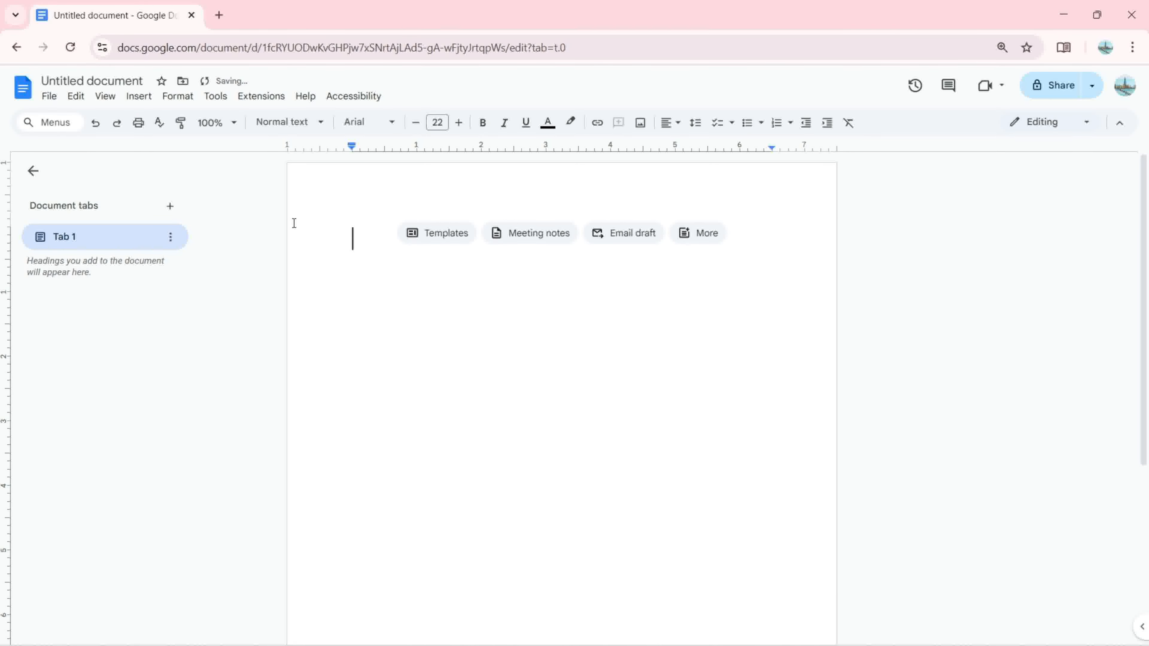
# Undo the deletion of the document's content to bring back the two lines of text
pyautogui.click(76, 97)
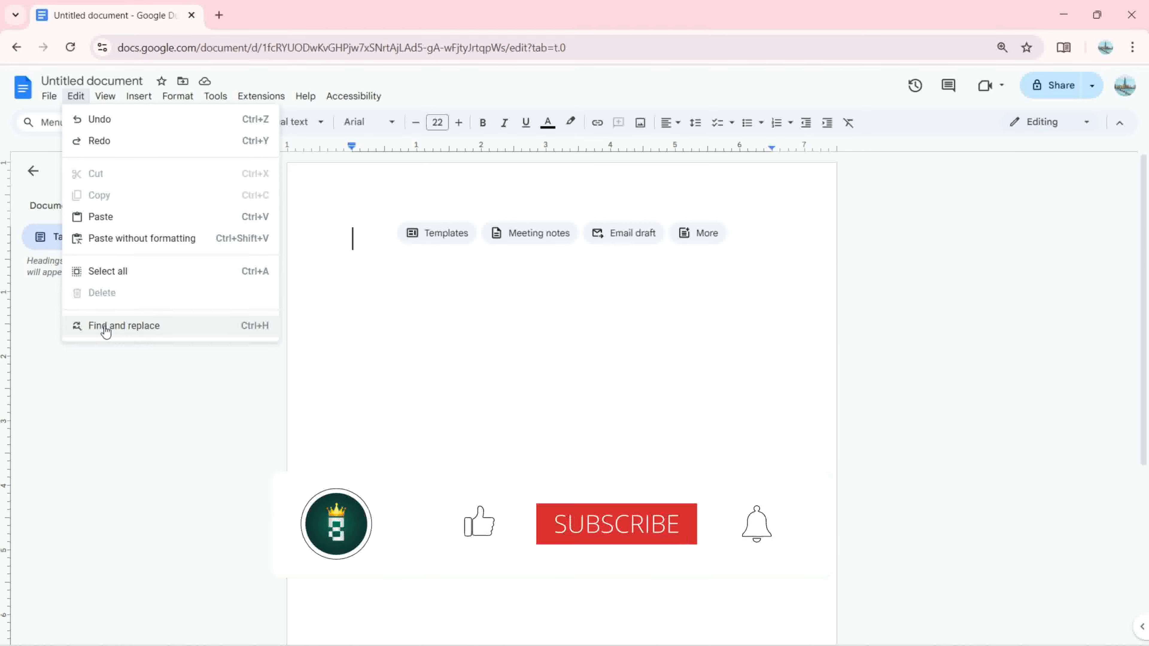
pyautogui.click(368, 253)
pyautogui.hotkey('ctrl', 'z')
pyautogui.hotkey('ctrl', 'z')
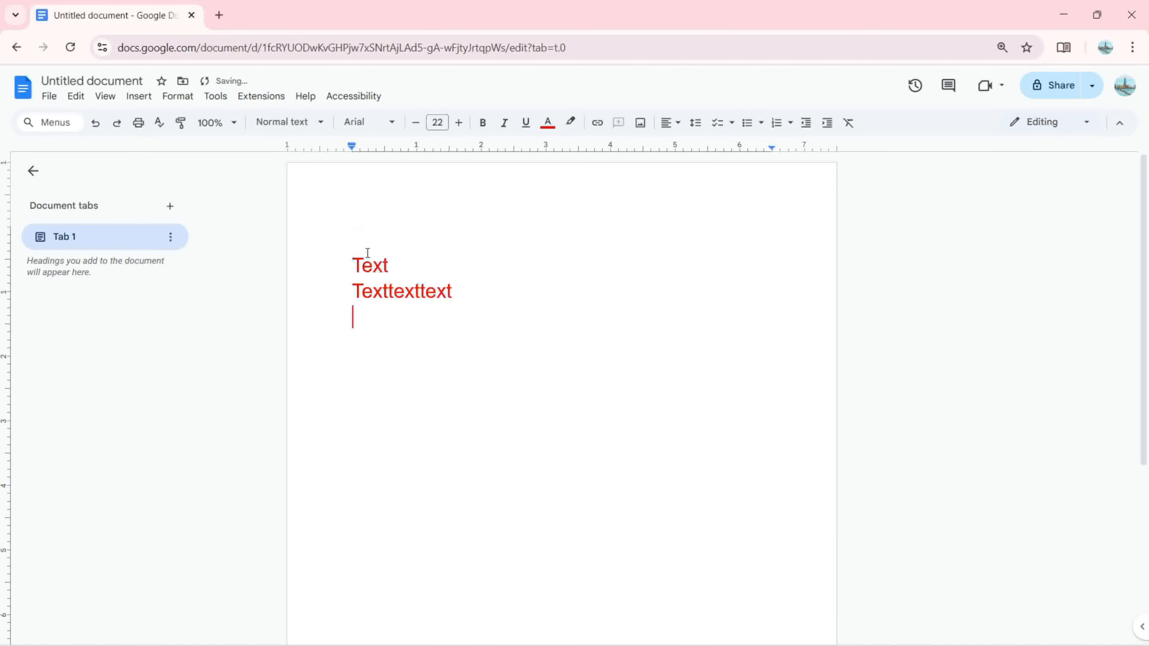
# Add two blank lines below the text and look for "T" in the document with Find and replace
pyautogui.press('Return')
pyautogui.press('Return')
pyautogui.click(80, 99)
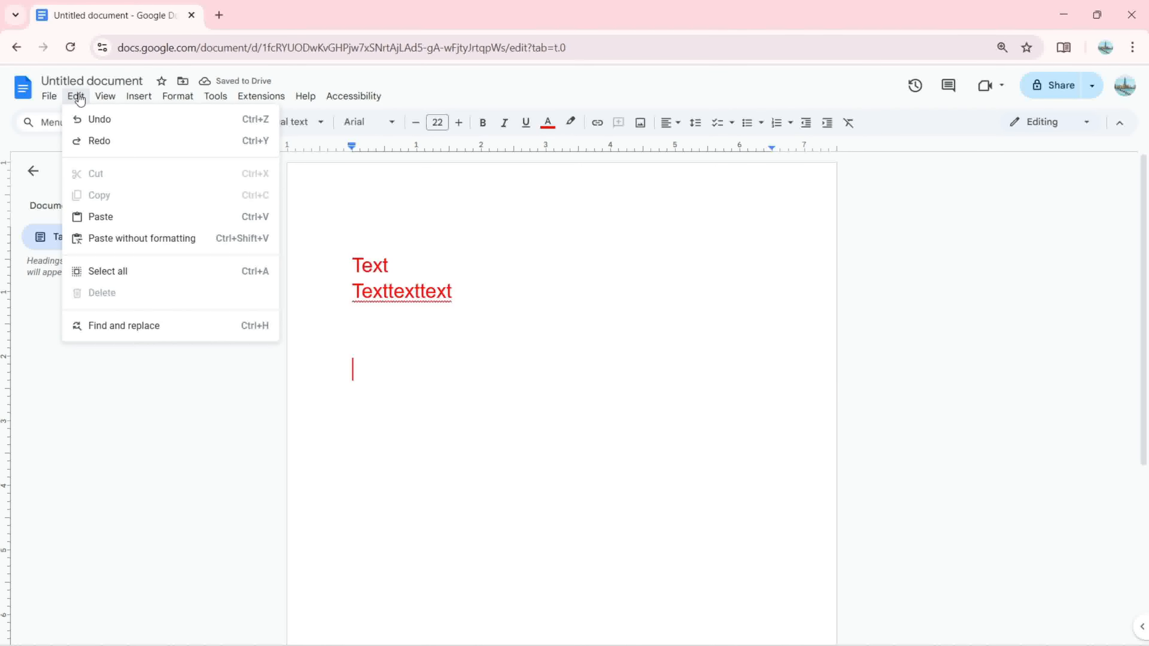
pyautogui.click(127, 327)
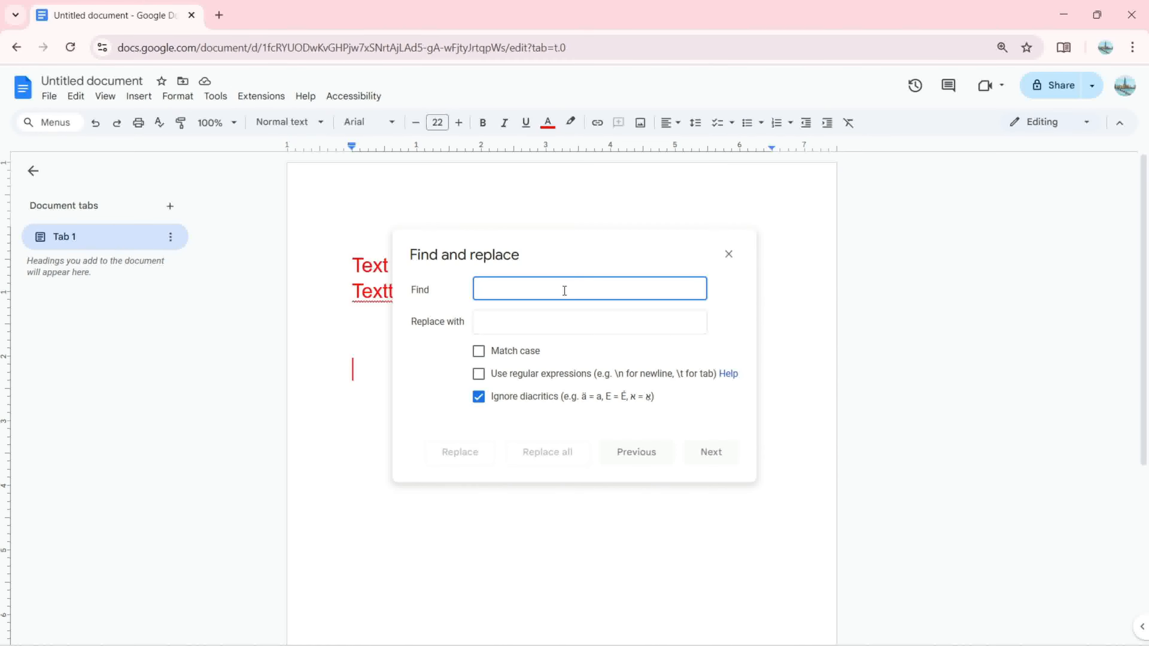
pyautogui.write('T')
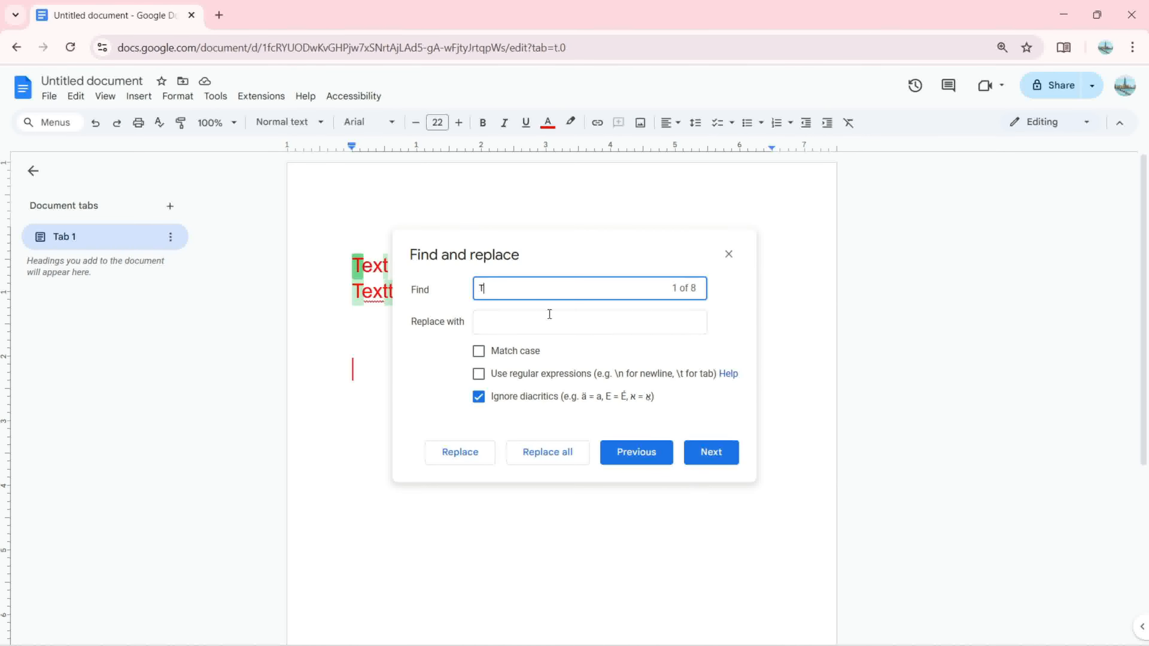
# Replace all occurrences of "T" with "H" and close the Find and replace dialog
pyautogui.click(550, 317)
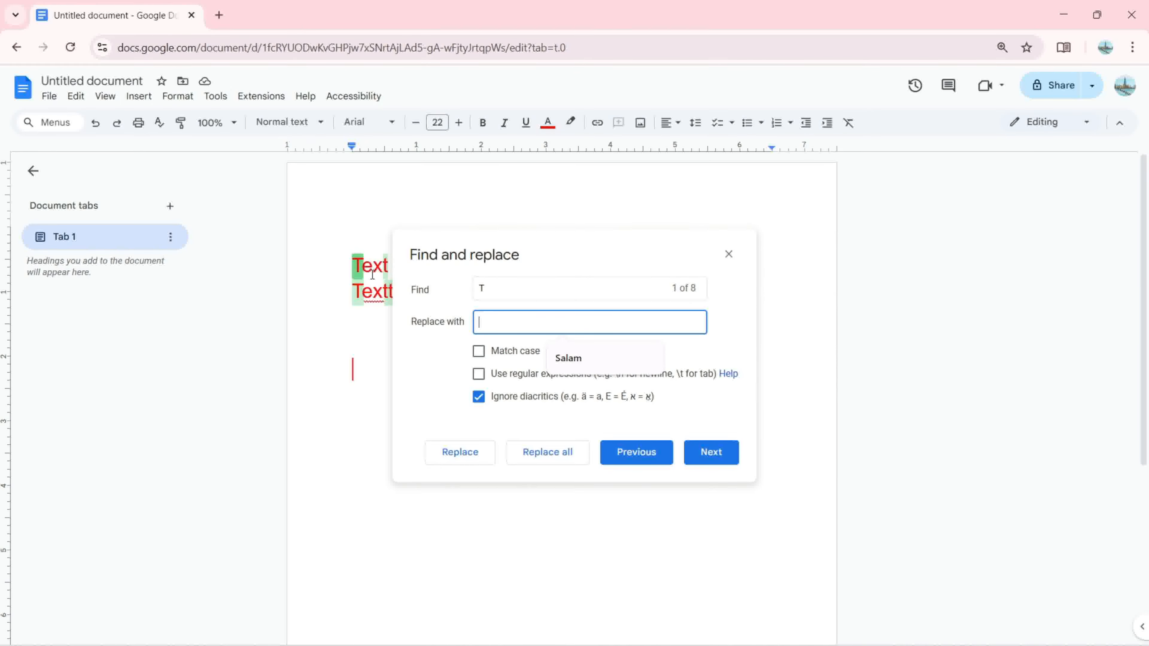
pyautogui.write('H')
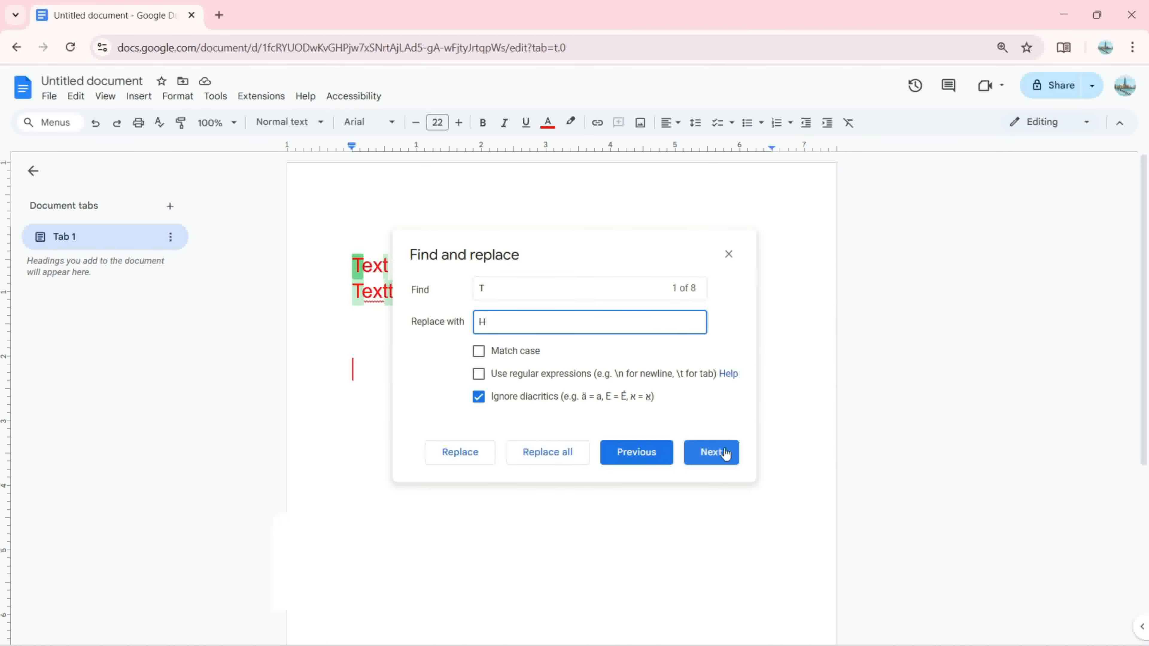
pyautogui.click(567, 453)
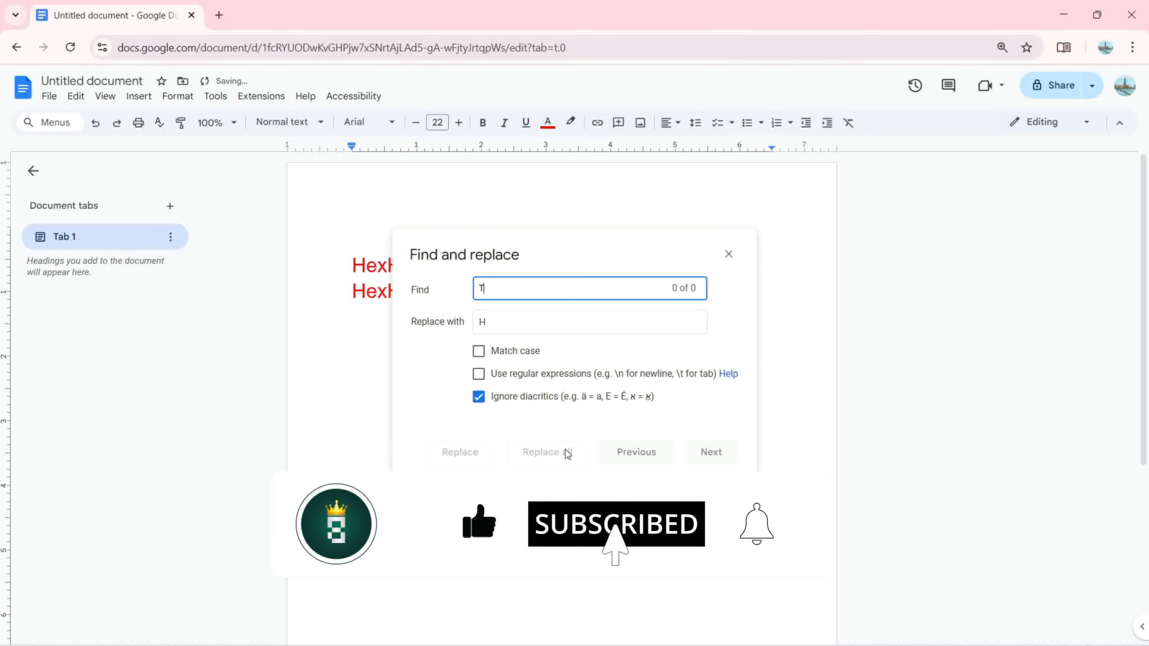
pyautogui.click(730, 256)
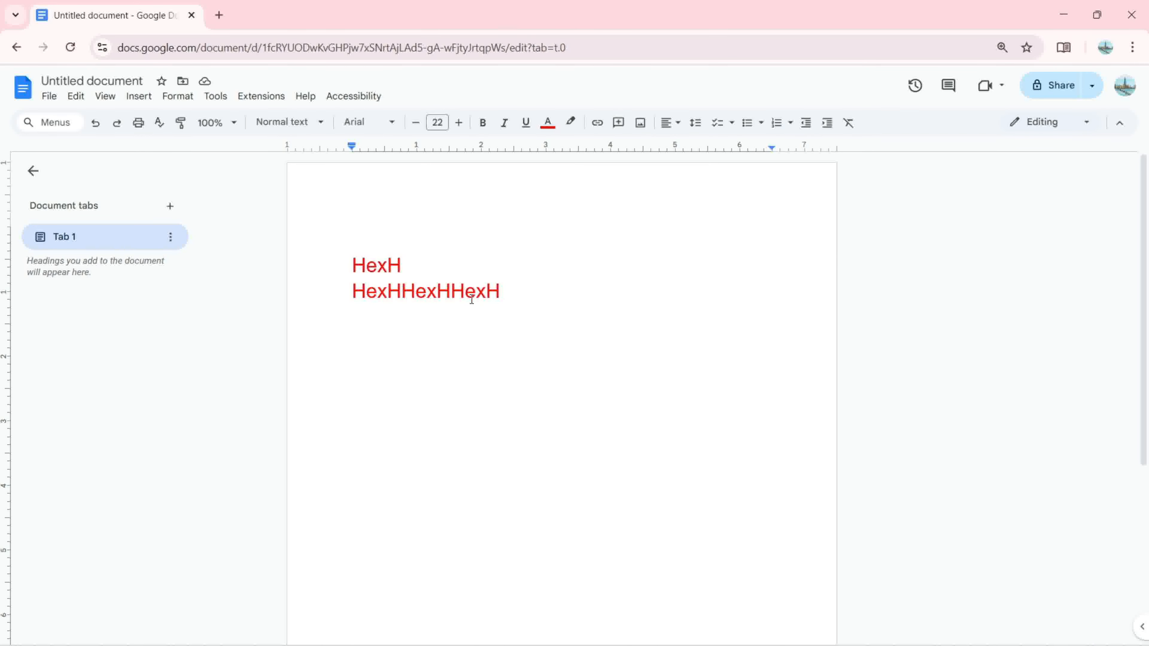
# Clear the document by selecting all the replaced text and deleting it
pyautogui.hotkey('ctrl', 'a')
pyautogui.press('BackSpace')
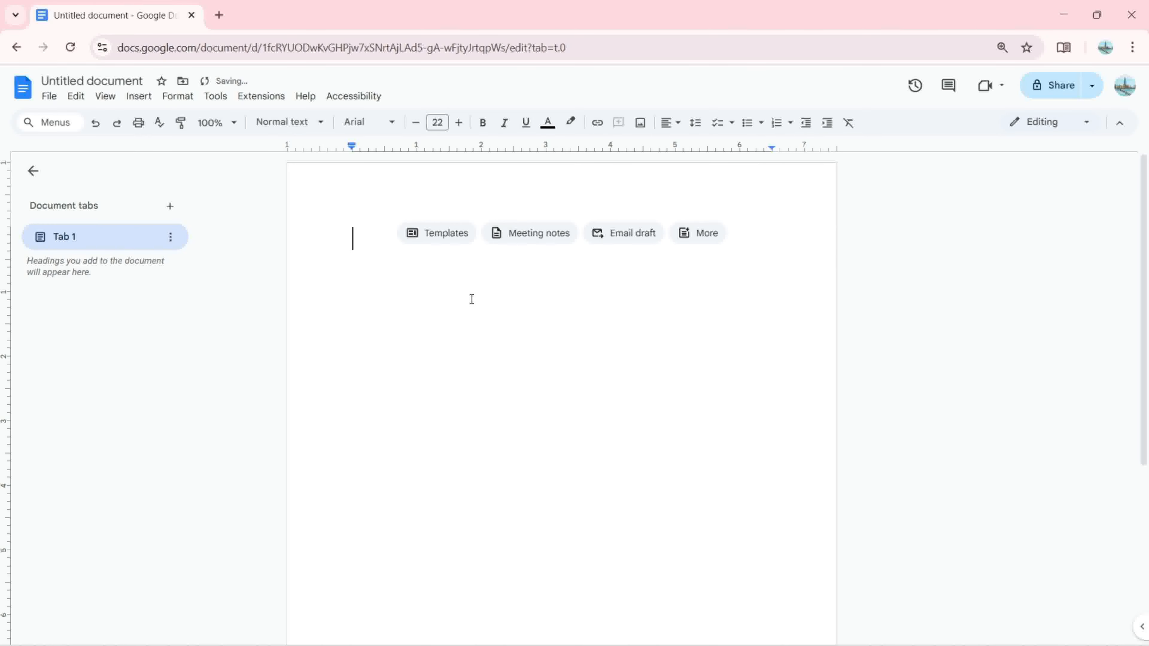